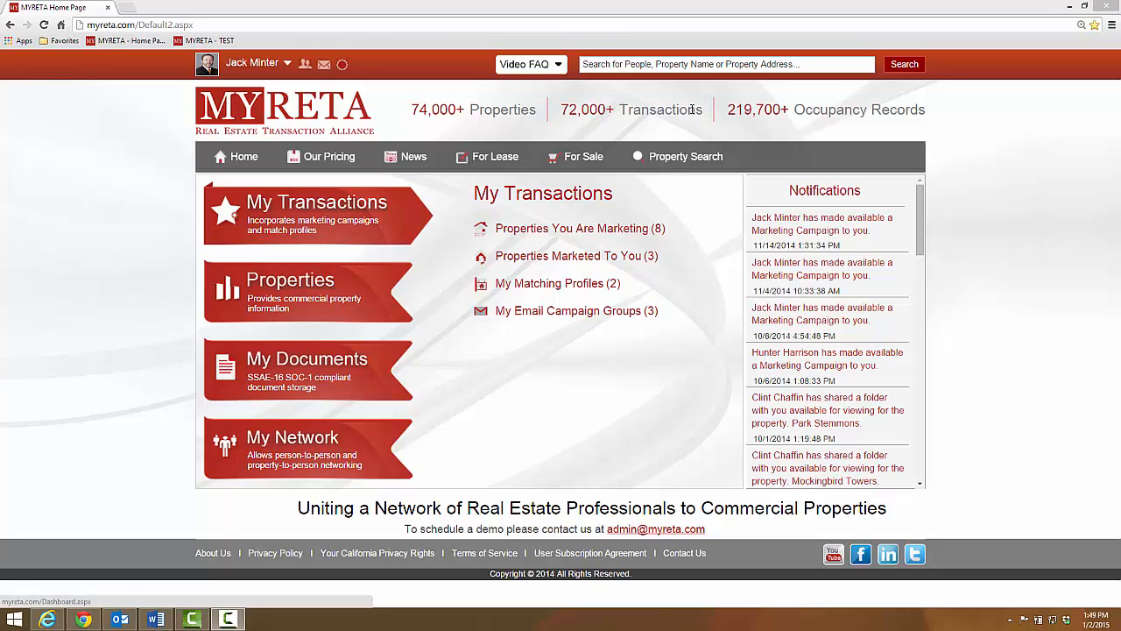
# Search the site for "myre" and open the MYRETA Tower property page.
pyautogui.click(639, 69)
pyautogui.write('m')
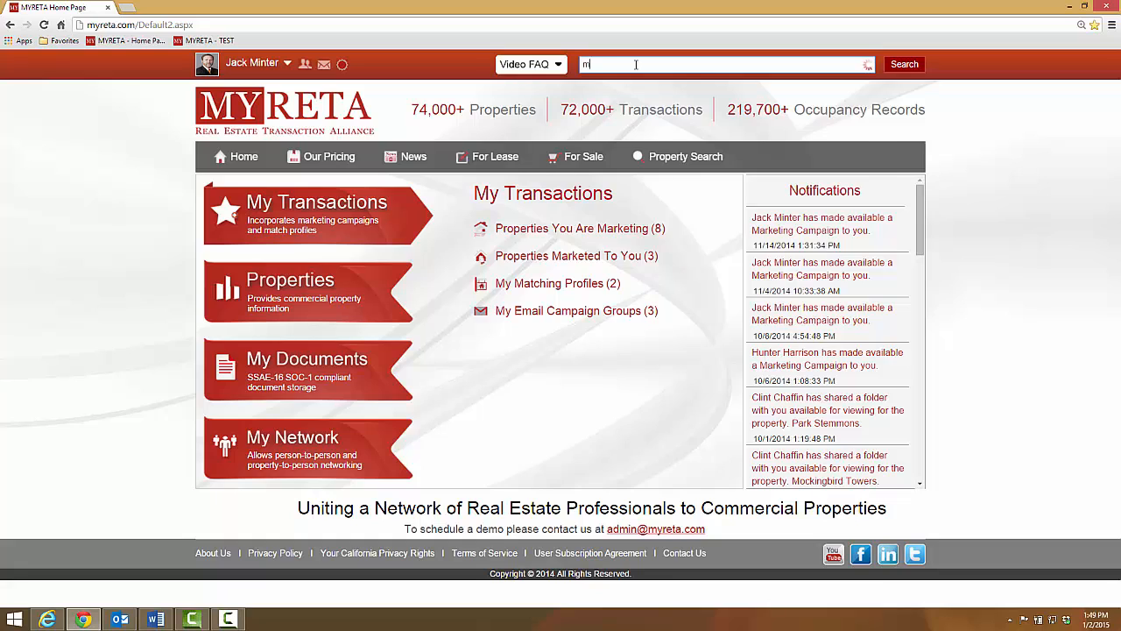
pyautogui.write('yre')
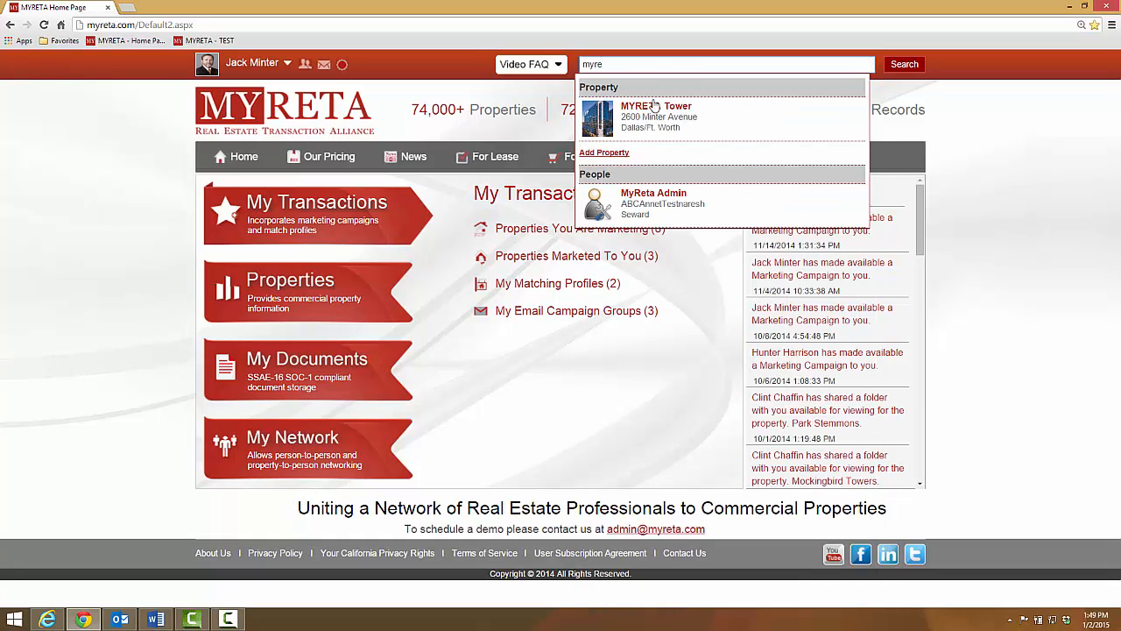
pyautogui.click(653, 106)
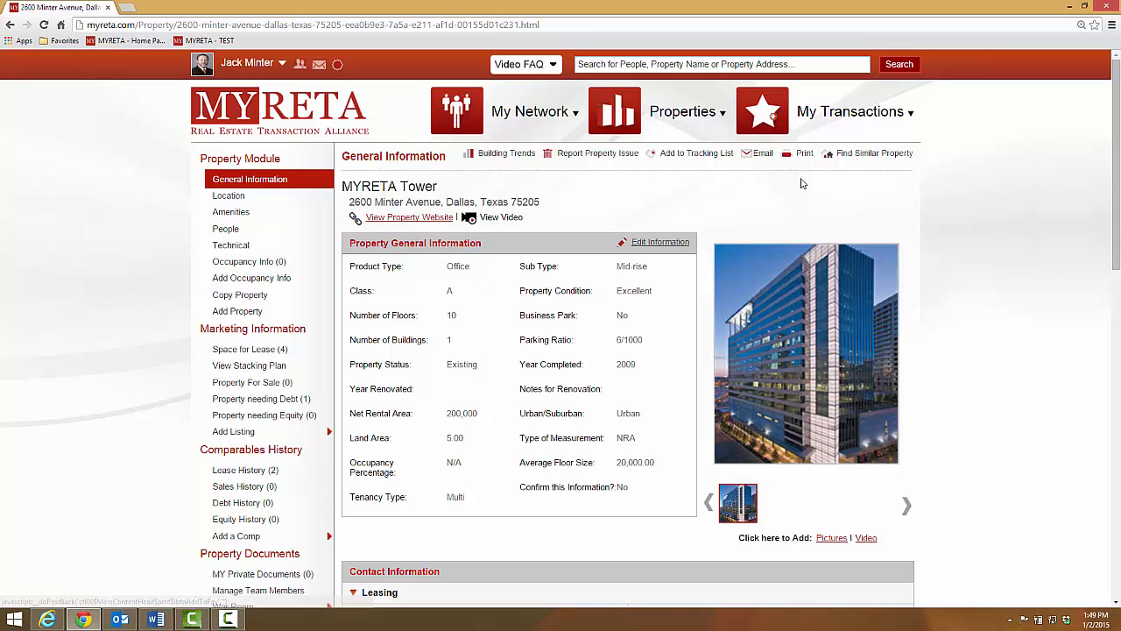
# Find properties similar to MYRETA Tower with a total NRA size range from 250,000 to 300,000.
pyautogui.click(874, 154)
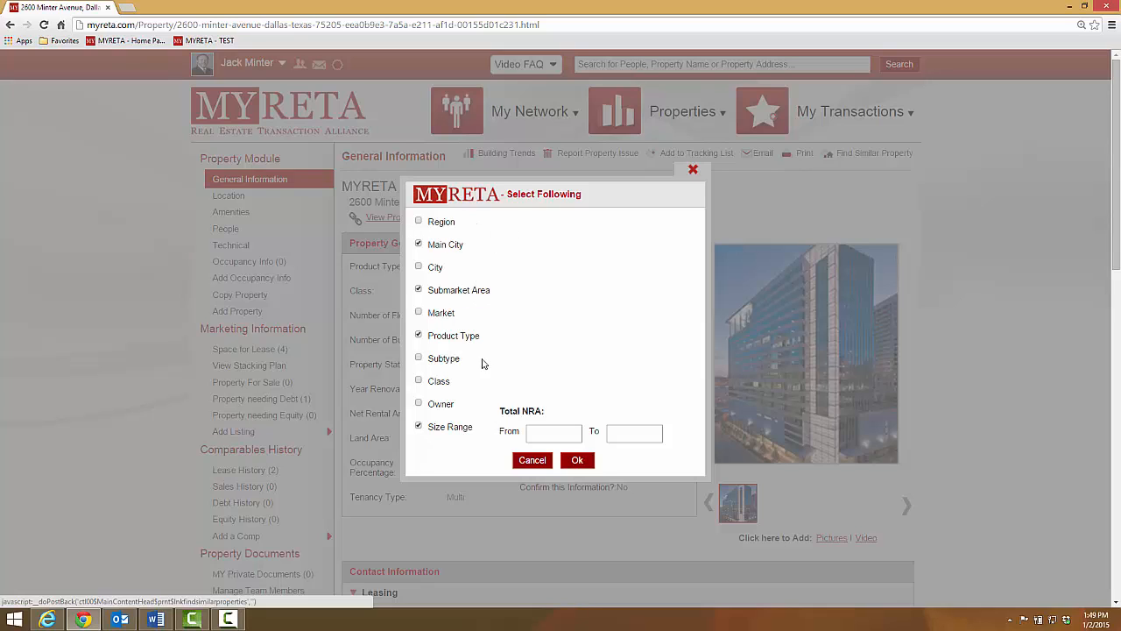
pyautogui.click(536, 432)
pyautogui.write('25')
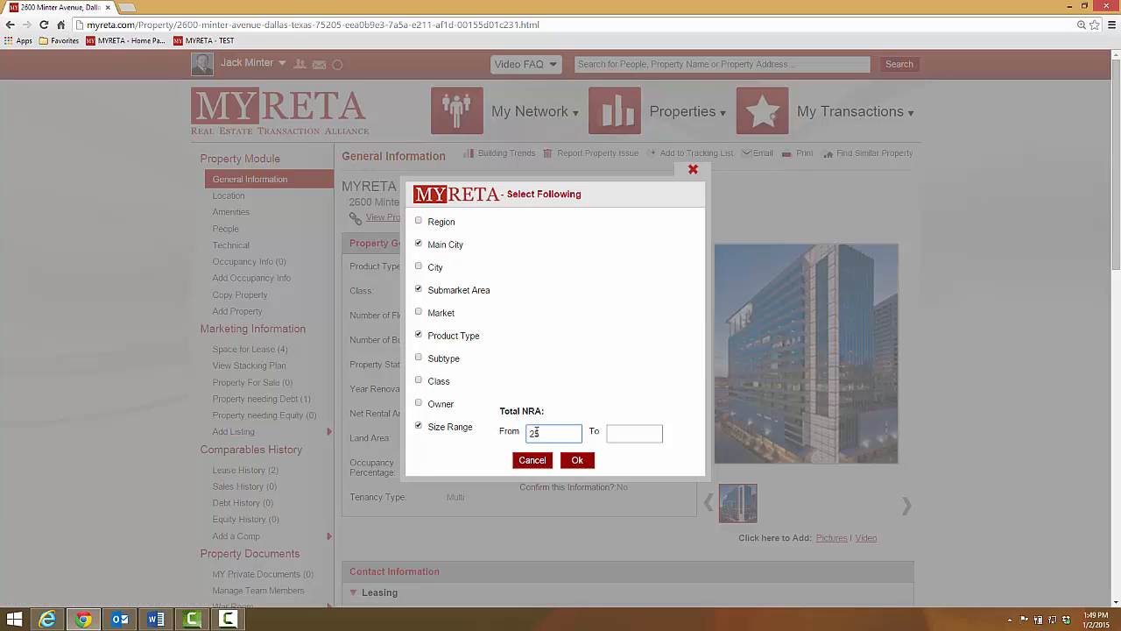
pyautogui.write('0,000')
pyautogui.click(622, 432)
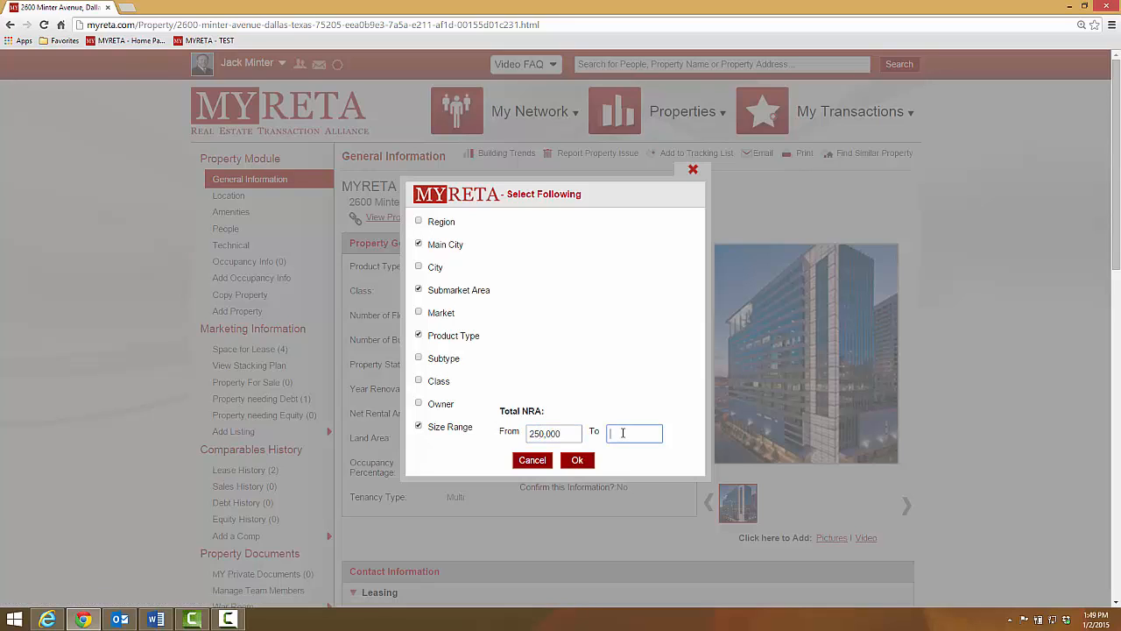
pyautogui.write('300,000')
pyautogui.click(577, 462)
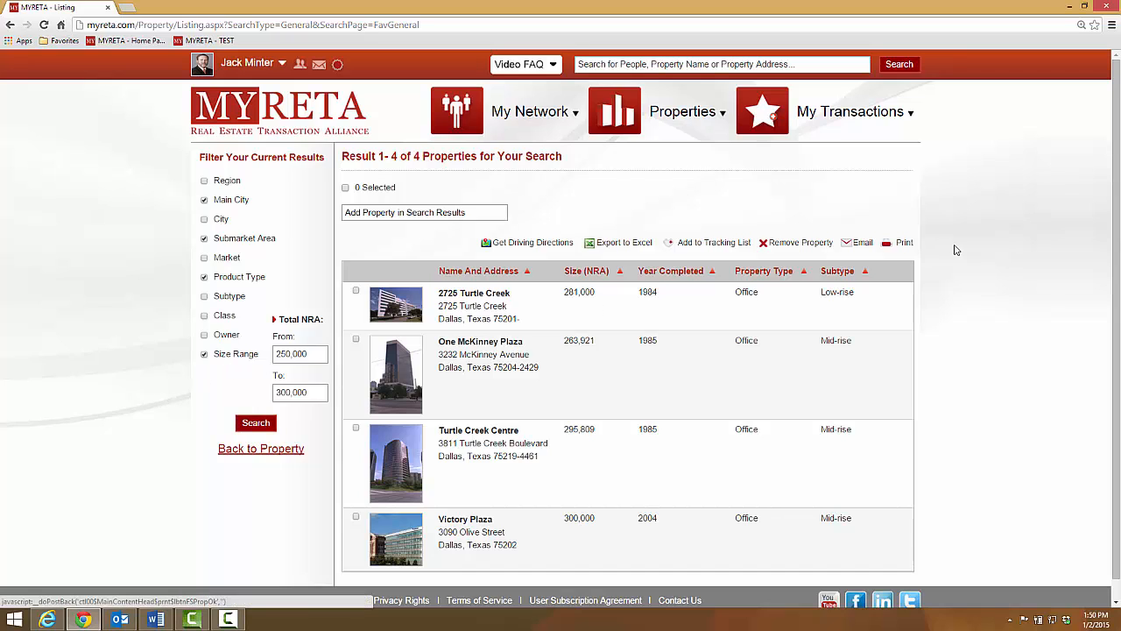
# Look up "1717 mc" and add the 17Seventeen McKinney property to the search results.
pyautogui.scroll(-1, 957, 249)
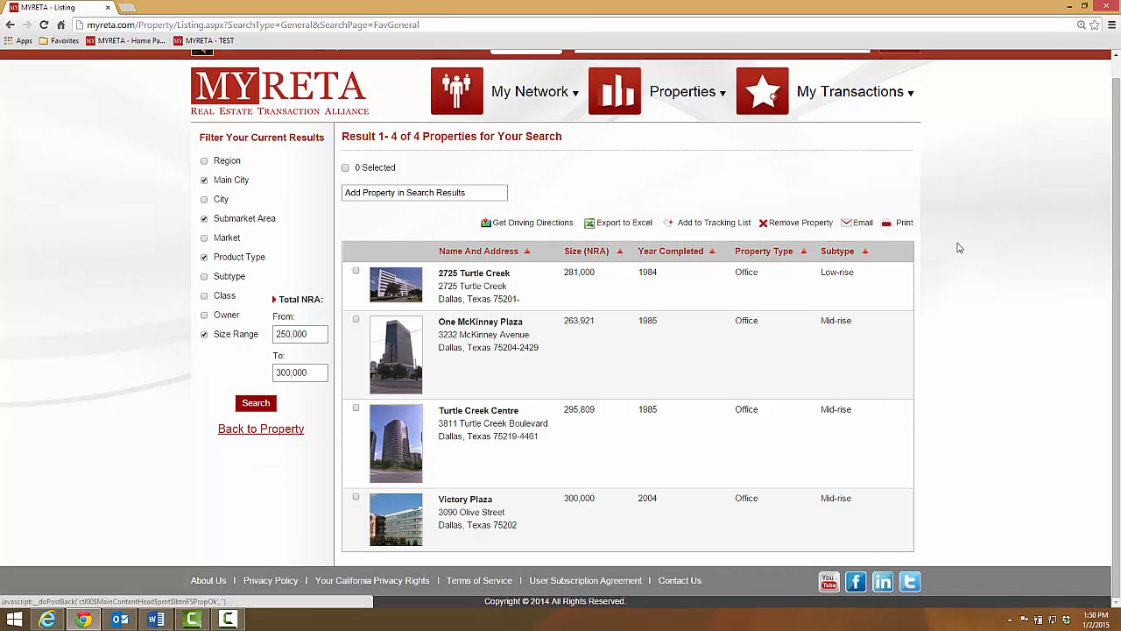
pyautogui.click(412, 188)
pyautogui.write('171')
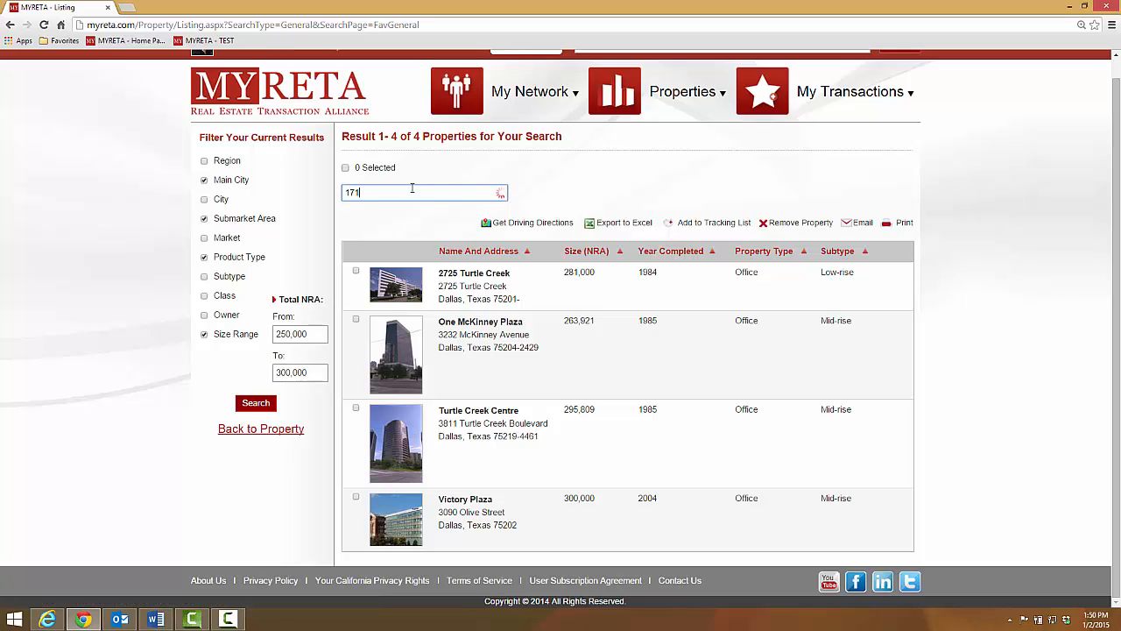
pyautogui.write('7 mc')
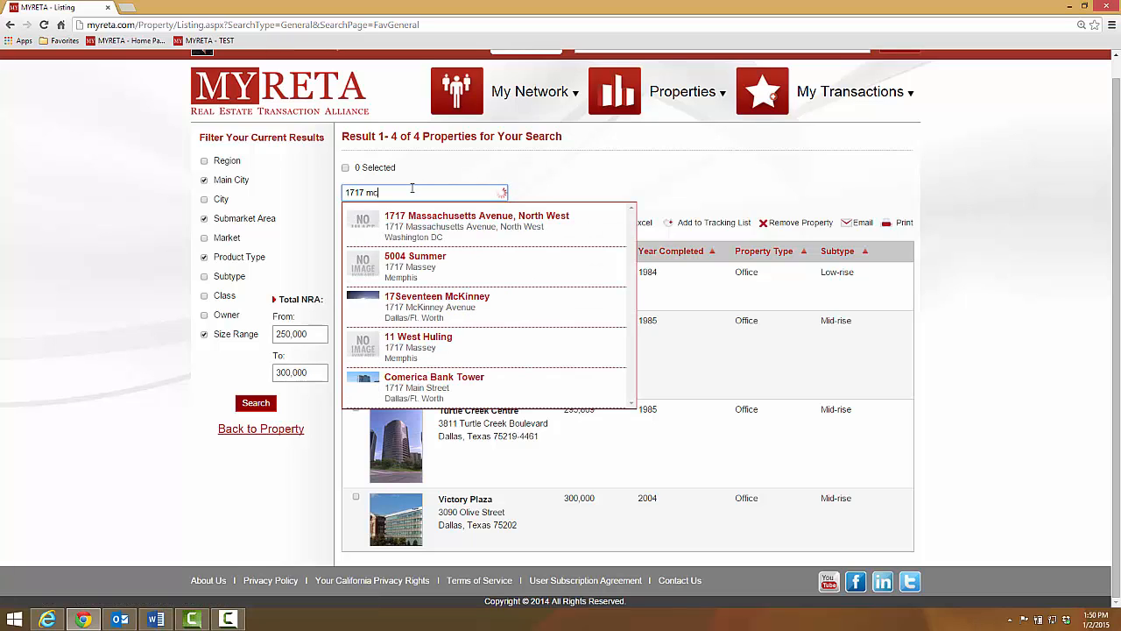
pyautogui.click(423, 232)
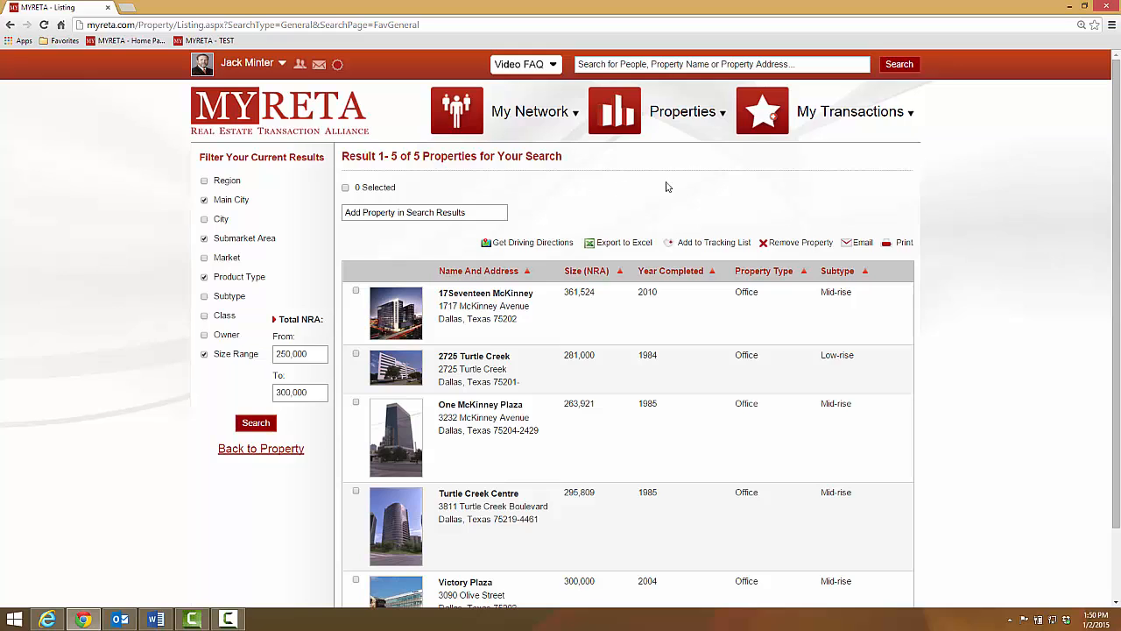
# Select all properties in the search results and start adding them to the tracking list.
pyautogui.scroll(-2, 966, 226)
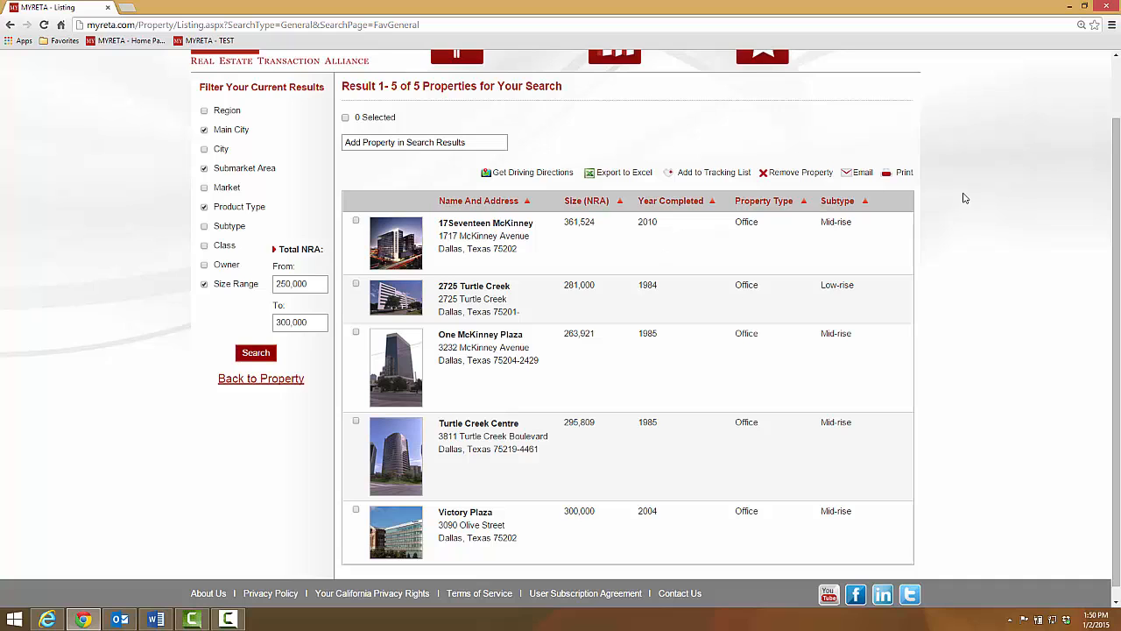
pyautogui.scroll(1, 967, 195)
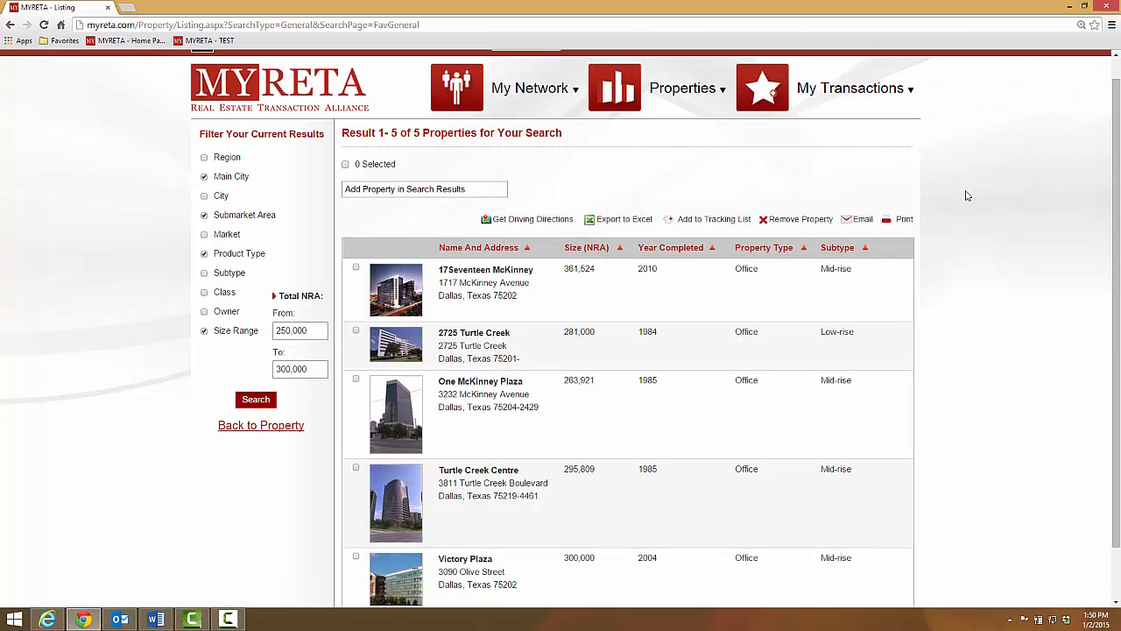
pyautogui.scroll(-1, 967, 195)
pyautogui.scroll(1, 968, 196)
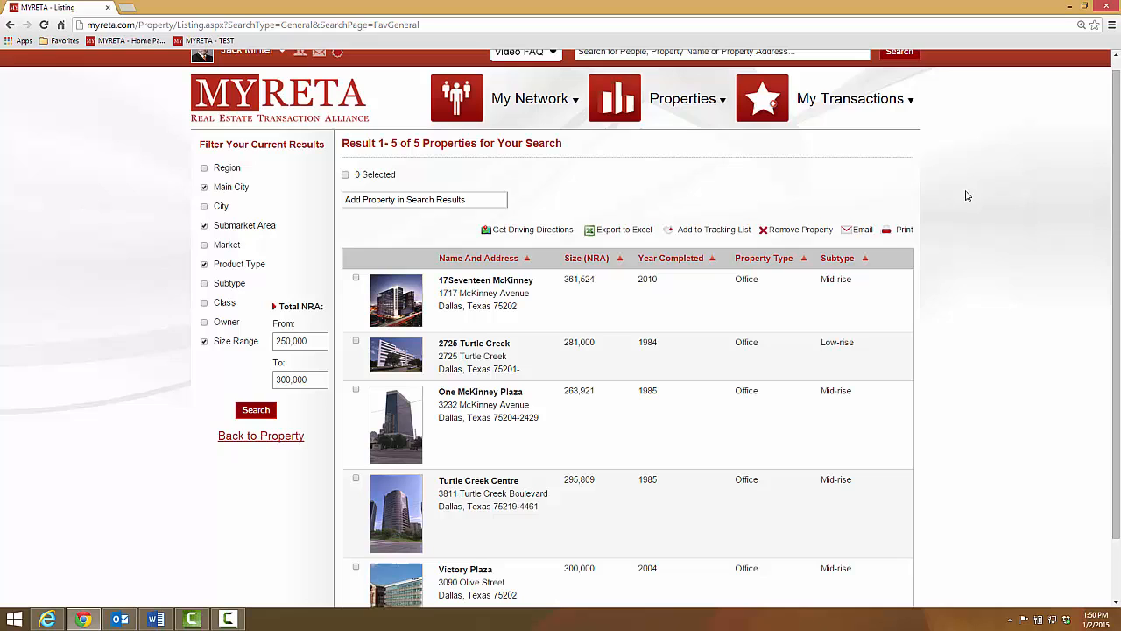
pyautogui.click(706, 233)
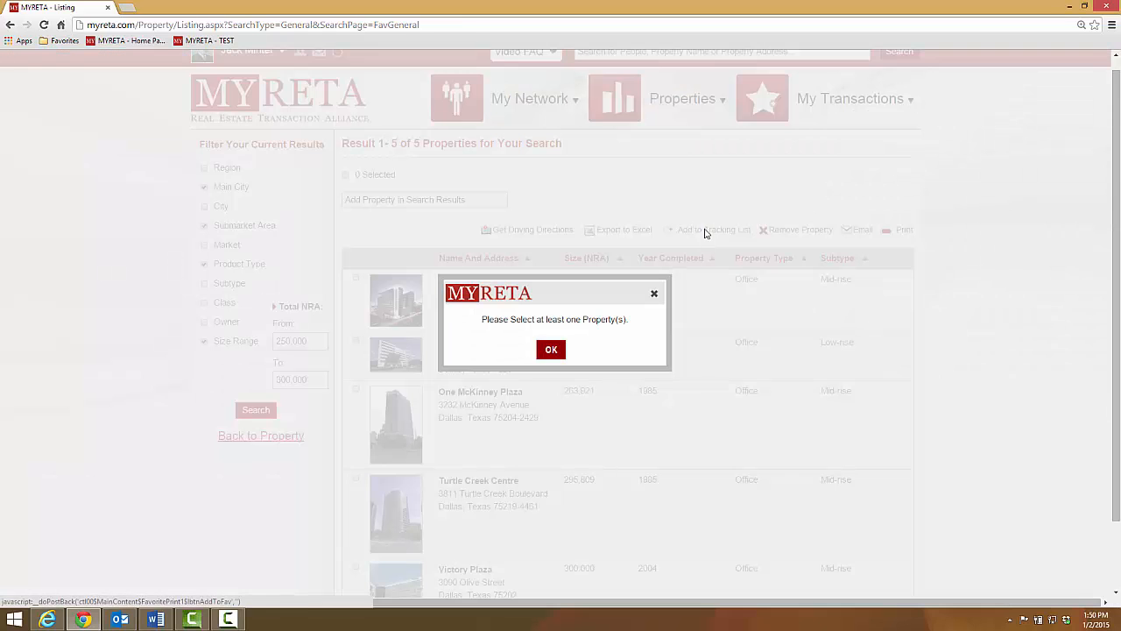
pyautogui.click(549, 348)
pyautogui.click(345, 174)
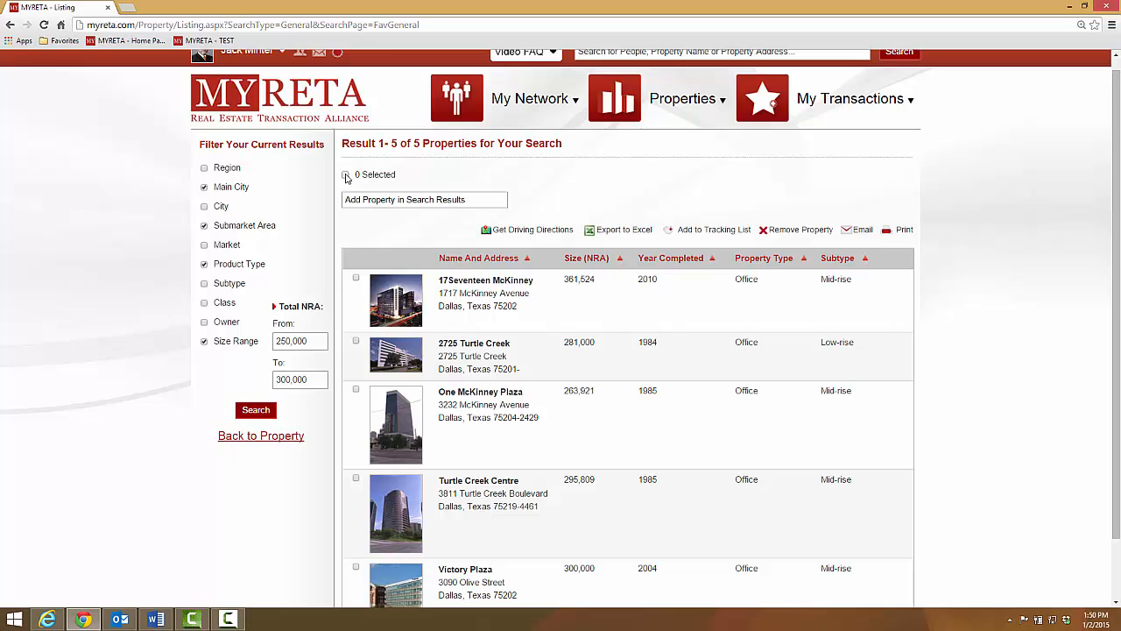
pyautogui.click(696, 233)
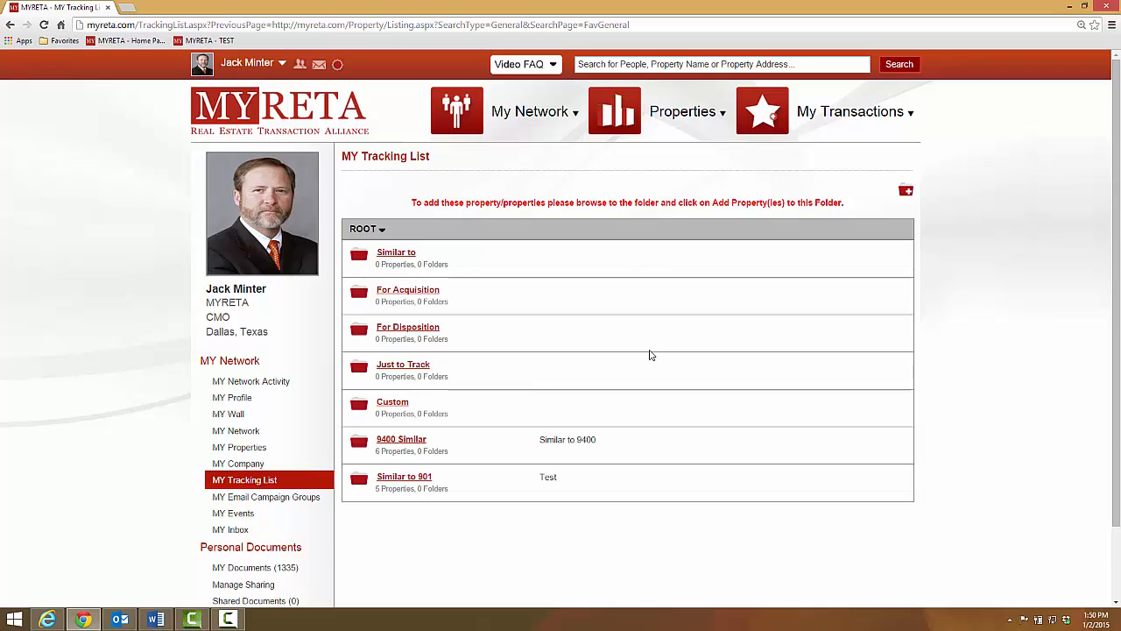
# Create a tracking list folder named "Similar to MYRETA Tower" and use the same text as its description.
pyautogui.click(907, 190)
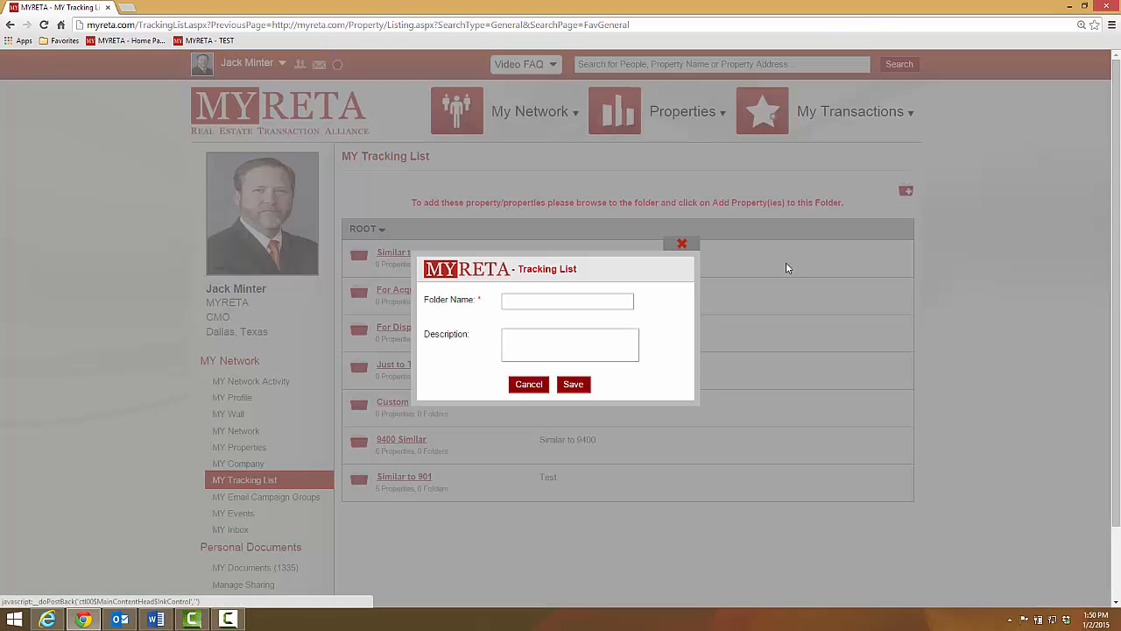
pyautogui.click(528, 299)
pyautogui.write('Similar to MYRETA Tower')
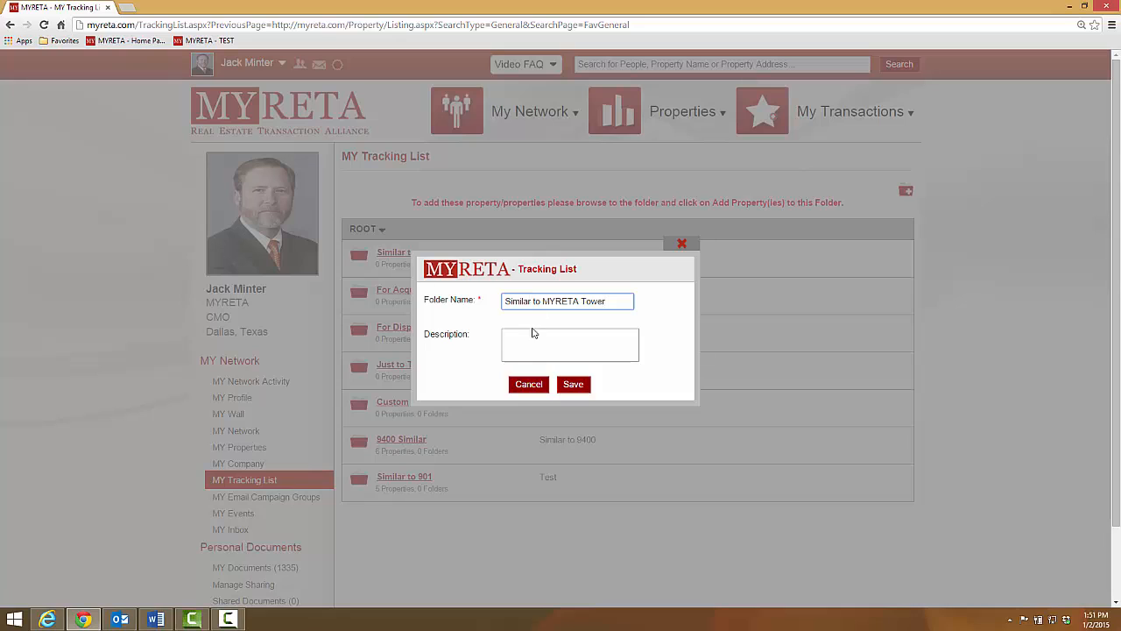
pyautogui.click(518, 337)
pyautogui.moveTo(618, 306); pyautogui.dragTo(489, 296)
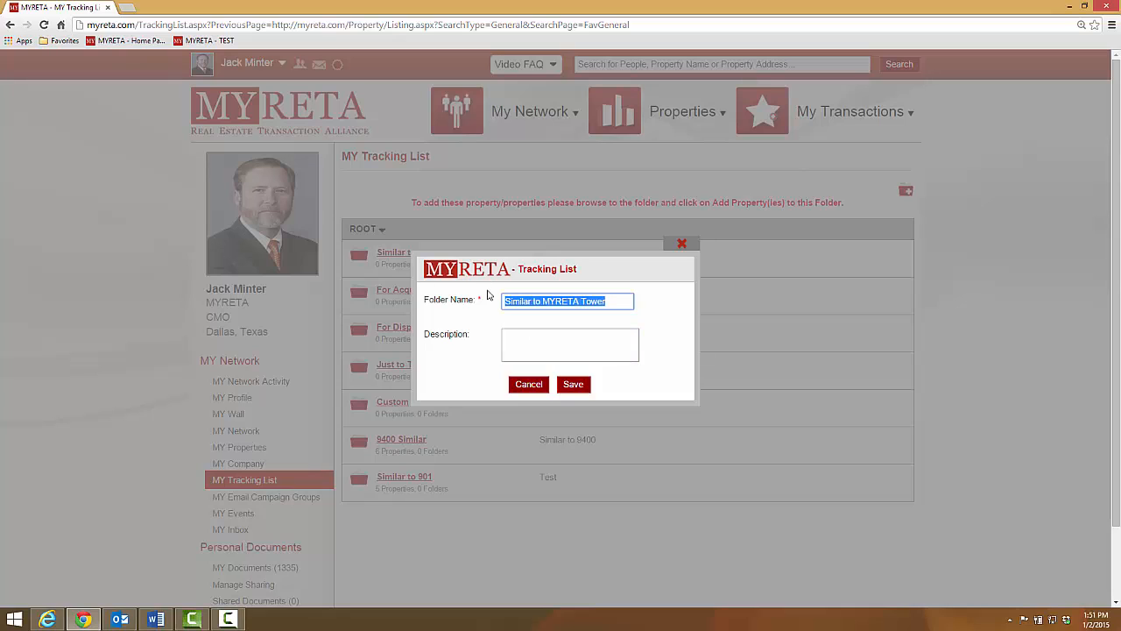
pyautogui.hotkey('ctrl', 'c')
pyautogui.click(511, 335)
pyautogui.hotkey('ctrl', 'v')
pyautogui.click(577, 386)
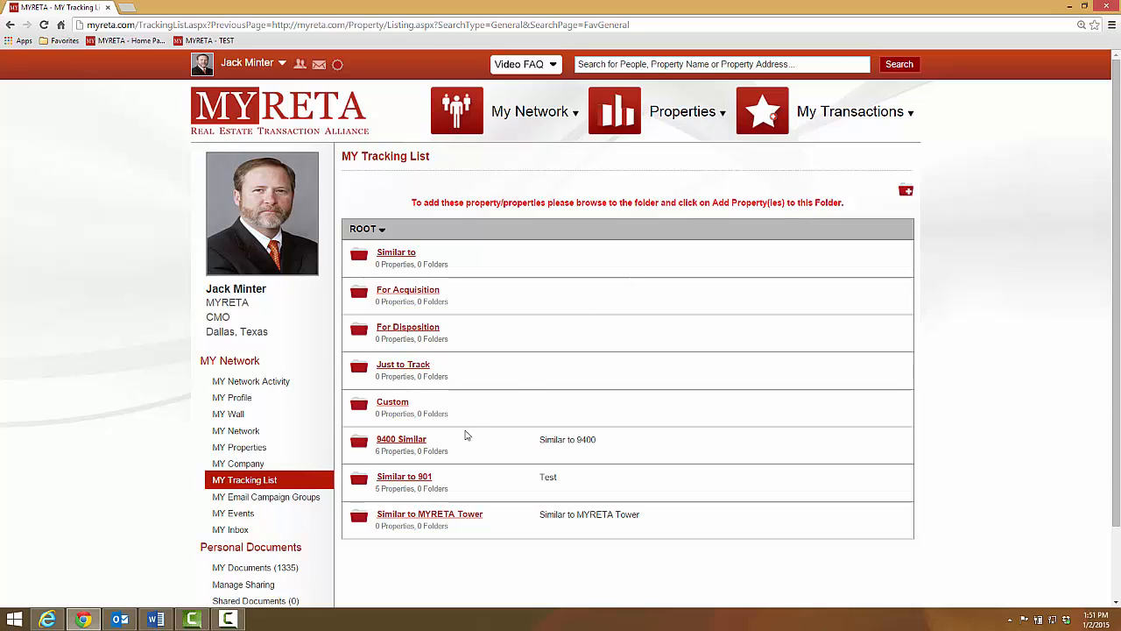
# Add the selected properties to the "Similar to MYRETA Tower" folder.
pyautogui.click(410, 517)
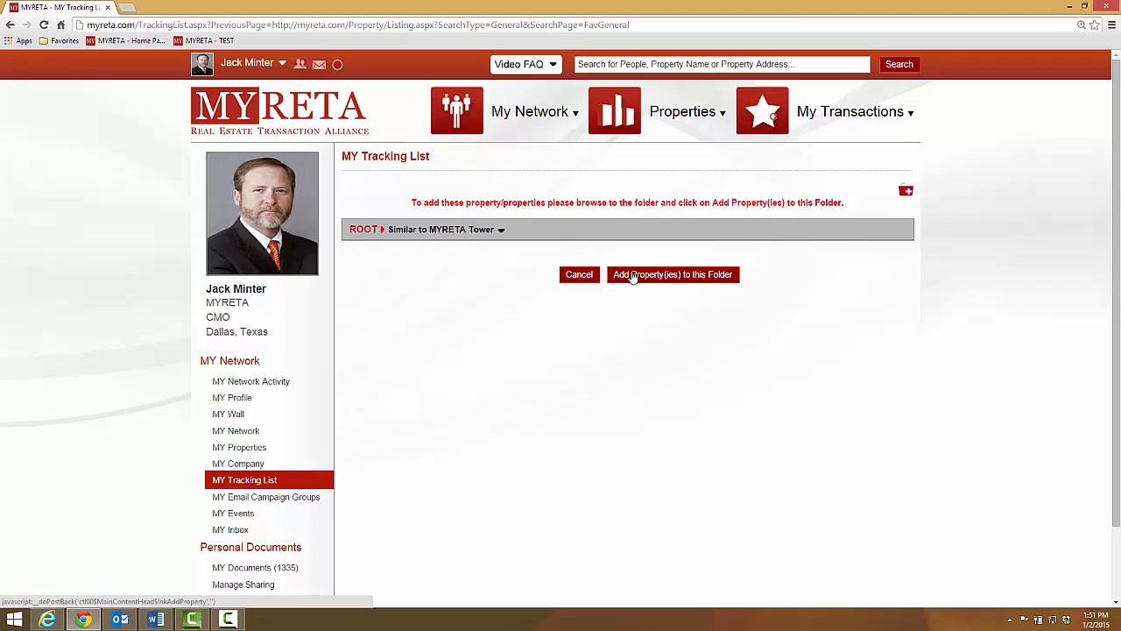
pyautogui.click(633, 275)
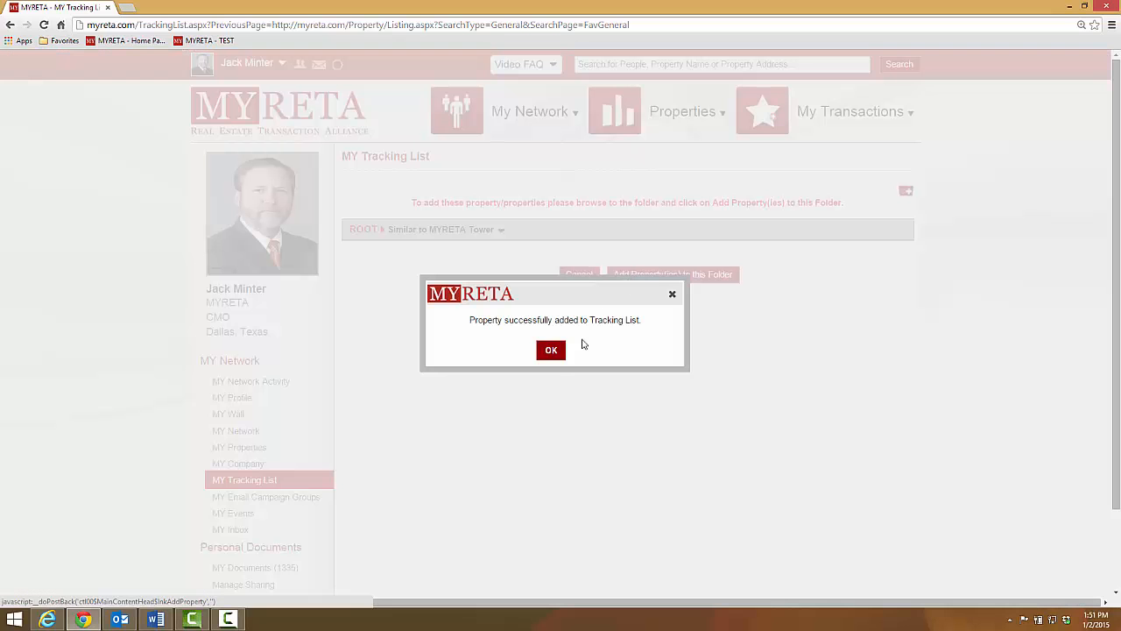
pyautogui.click(551, 350)
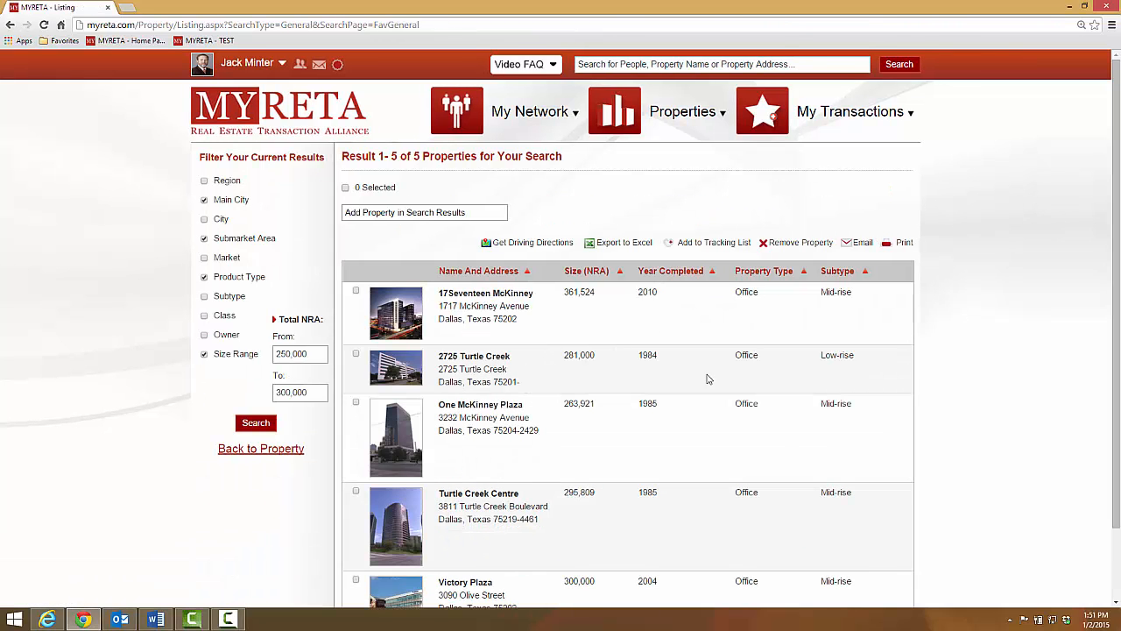
# Review the property results and open the MY Tracking List page to check its folders.
pyautogui.scroll(-2, 709, 378)
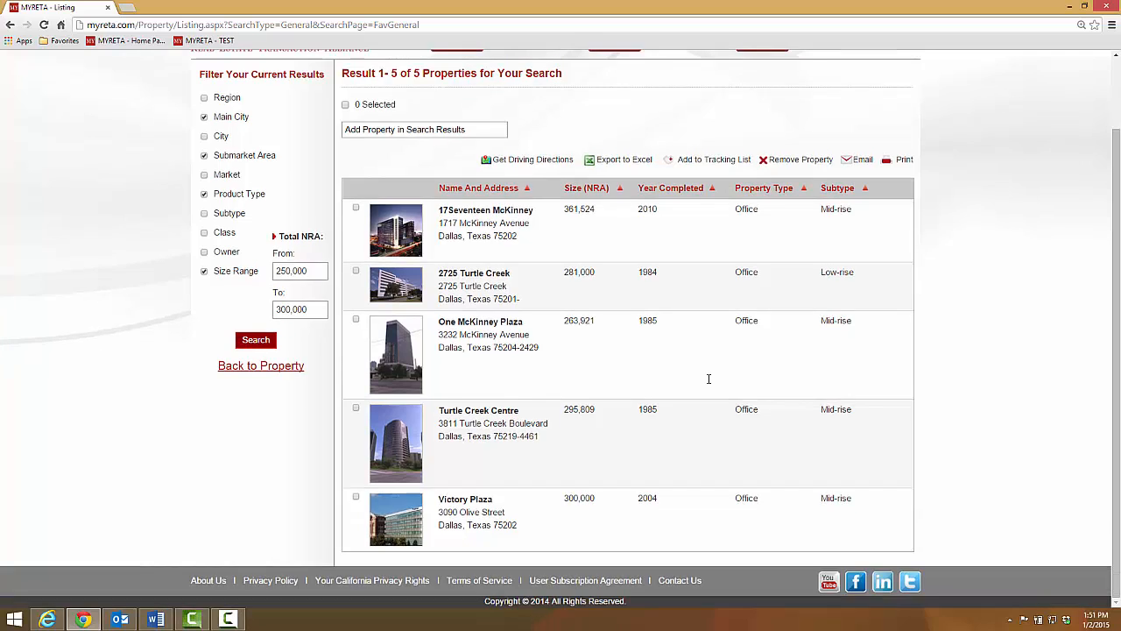
pyautogui.scroll(2, 709, 378)
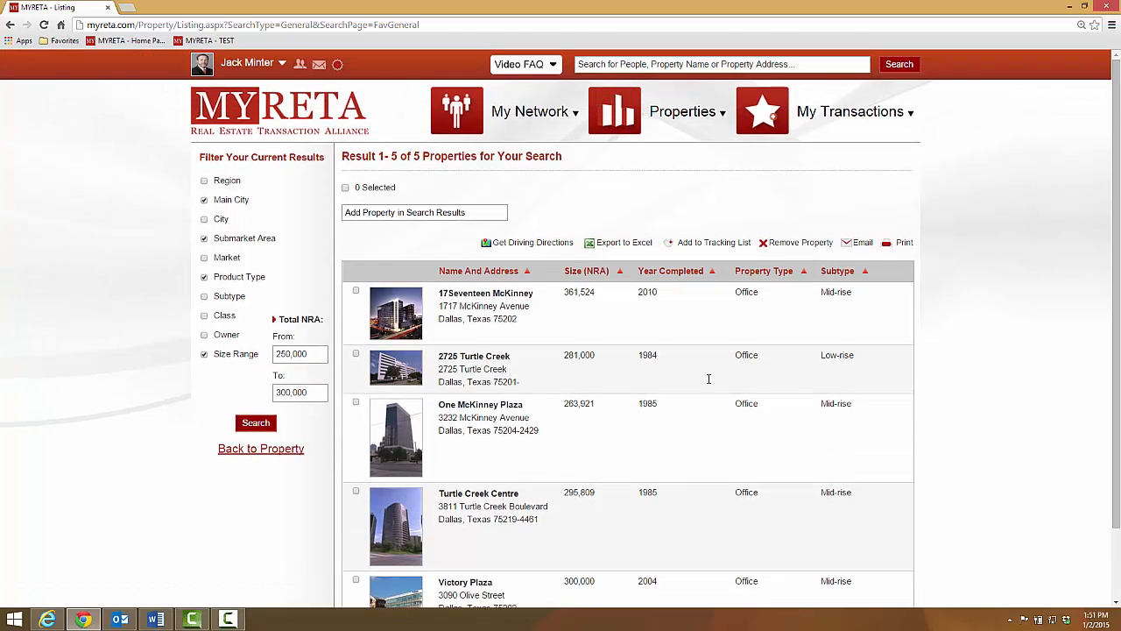
pyautogui.moveTo(496, 124)
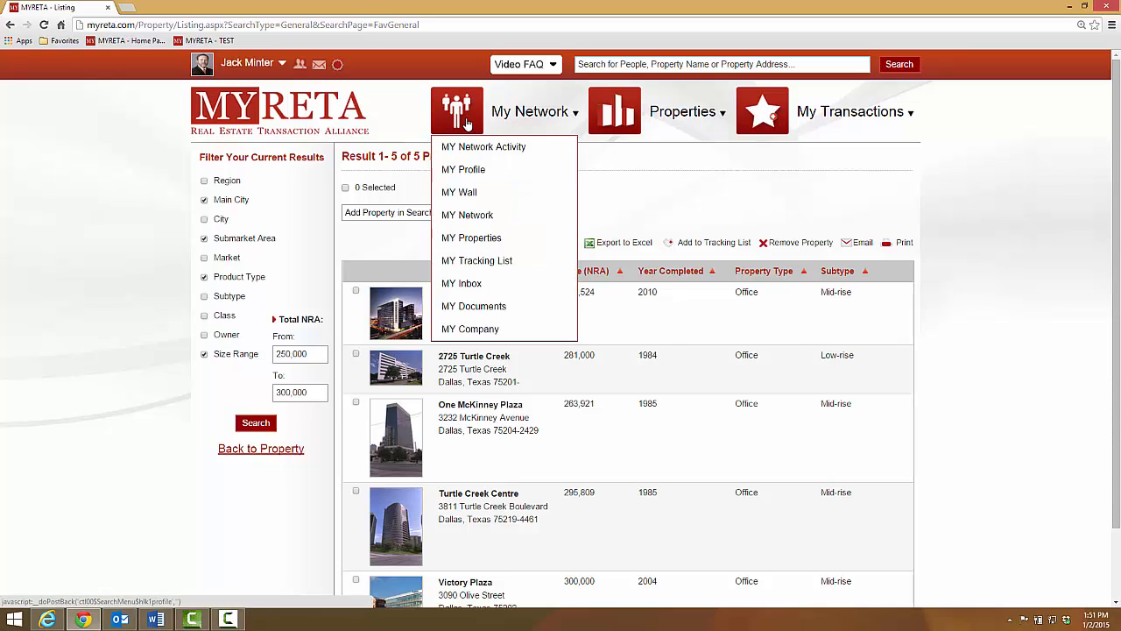
pyautogui.click(454, 263)
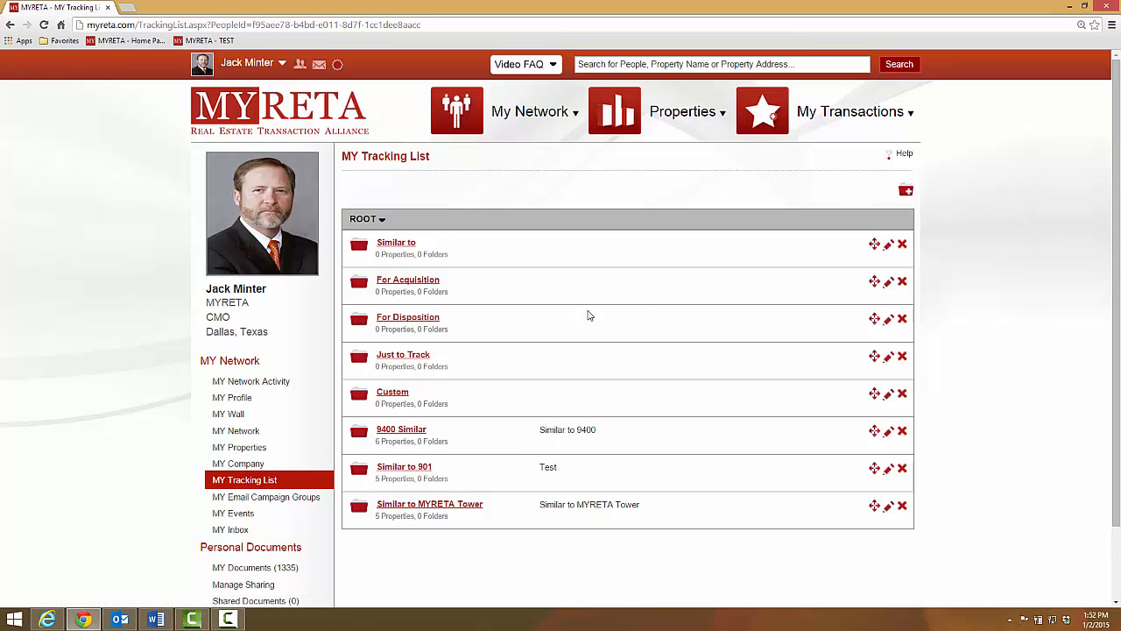
# Open the MY Properties page of the network profile.
pyautogui.click(265, 449)
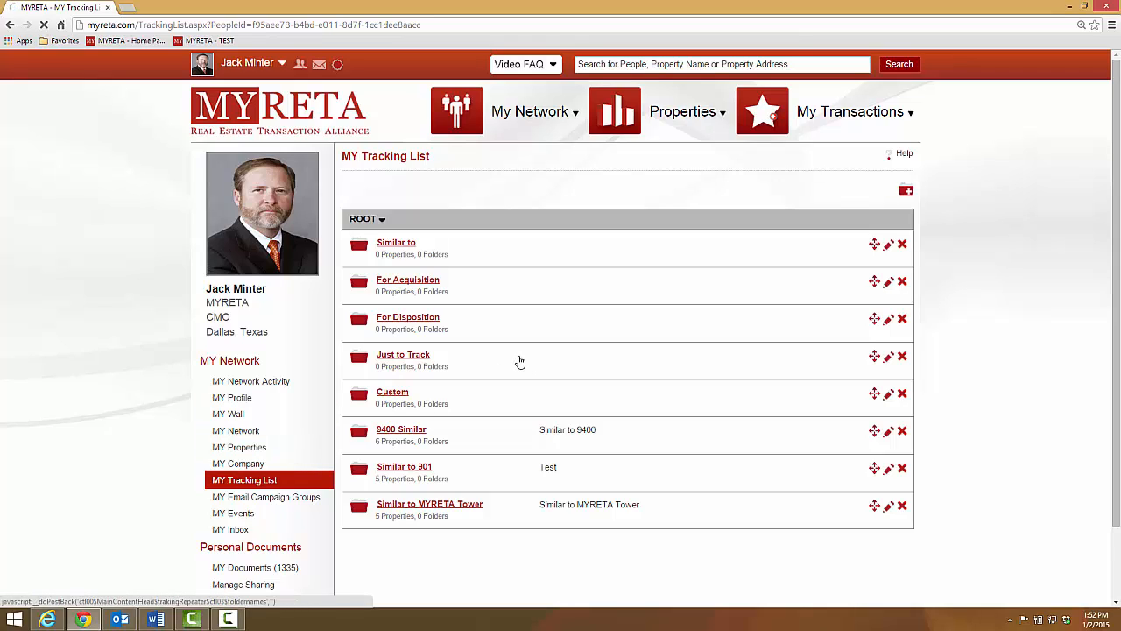